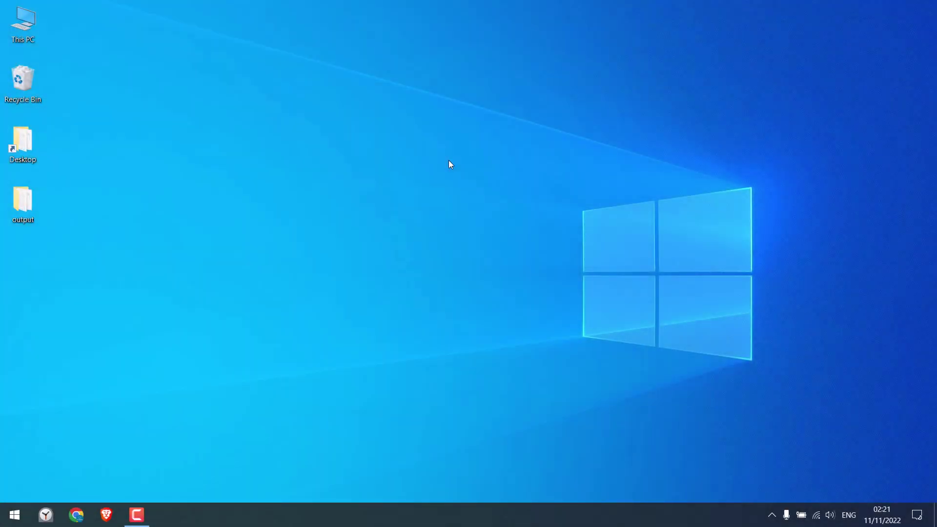
Search Start for 'powe' and open the Power & sleep settings page.
click(15, 515)
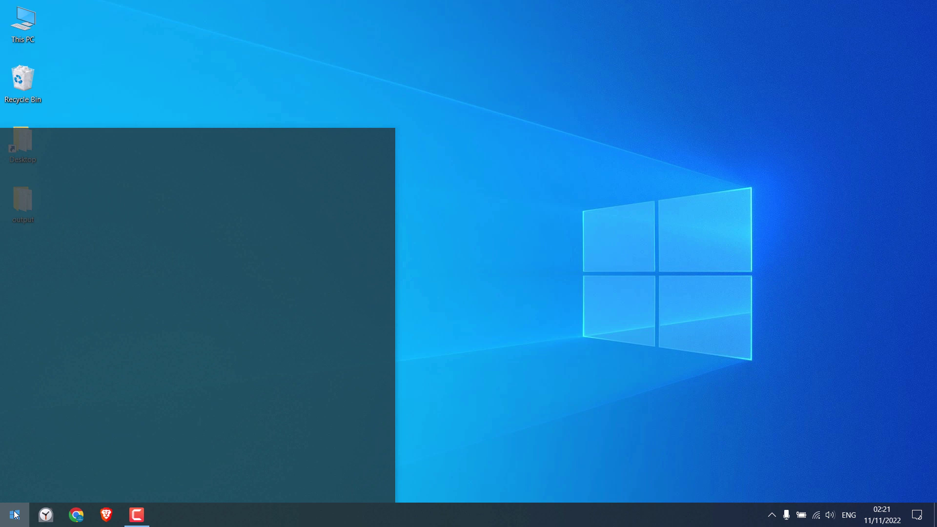
text(powe)
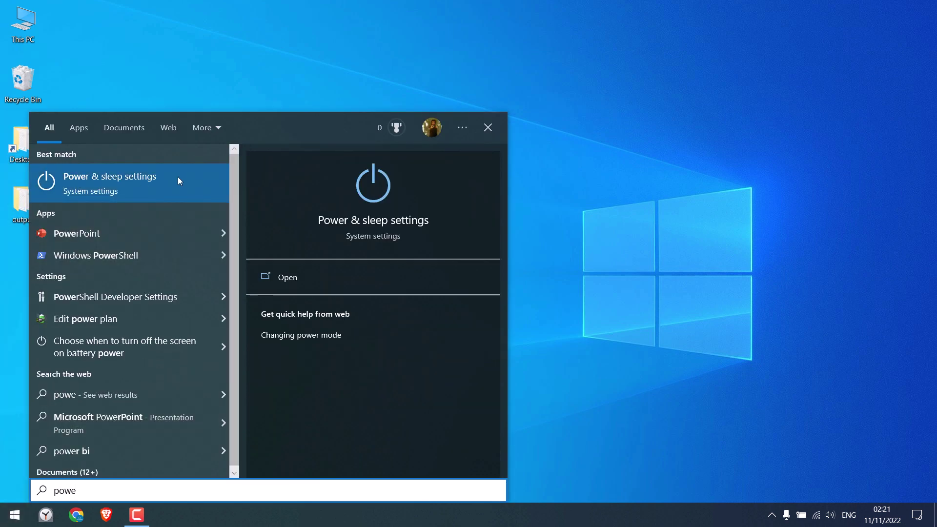
click(147, 180)
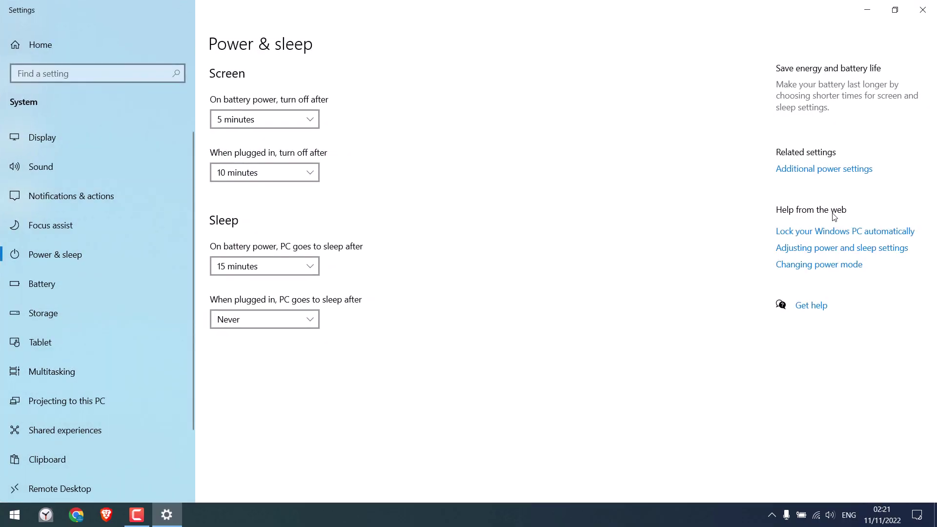
Uncheck 'Turn on fast startup' in maximized System Settings, save, then reopen to verify.
click(818, 173)
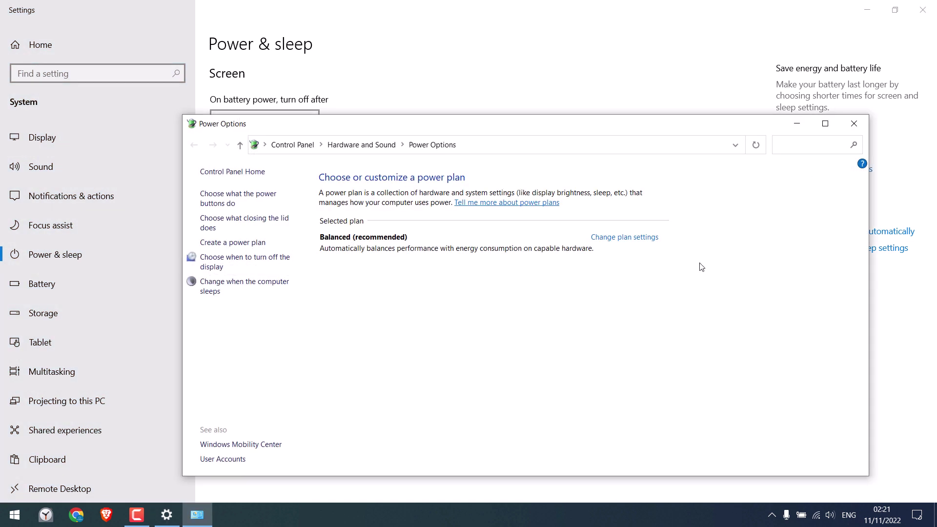
click(238, 200)
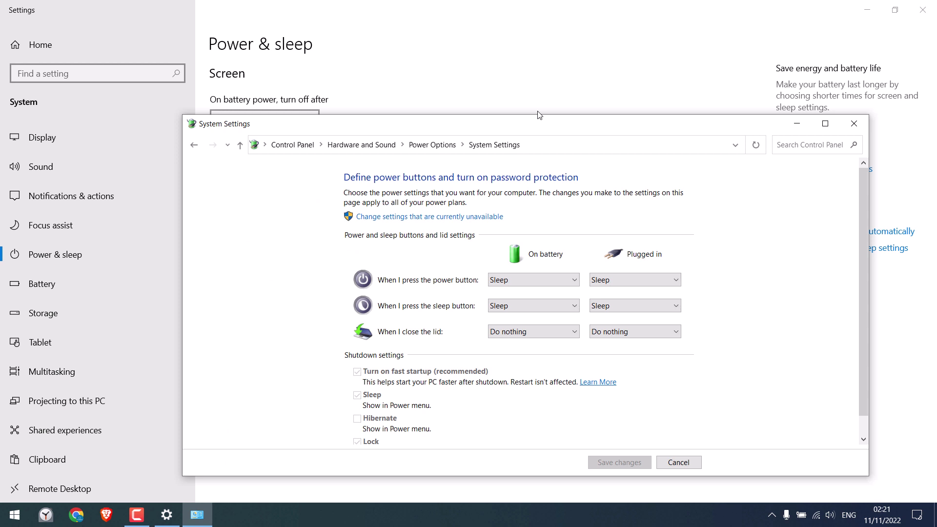
click(825, 124)
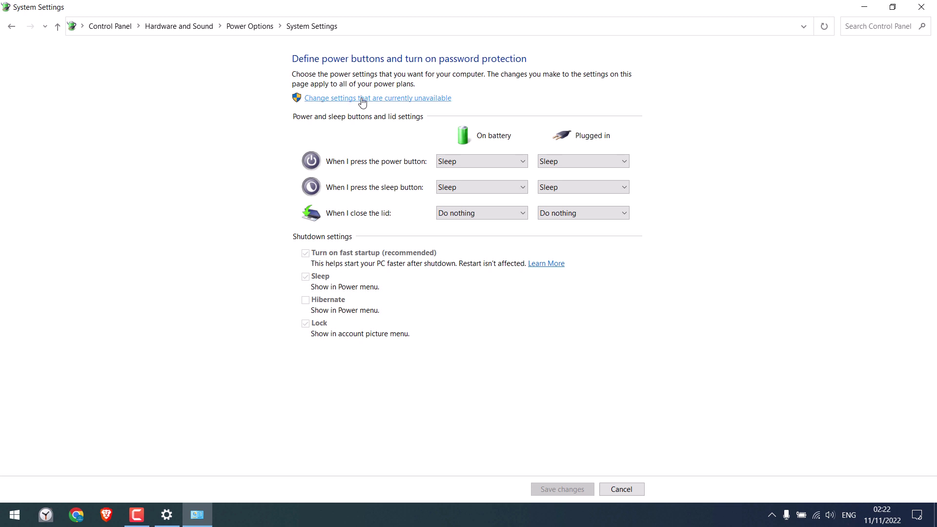
click(362, 98)
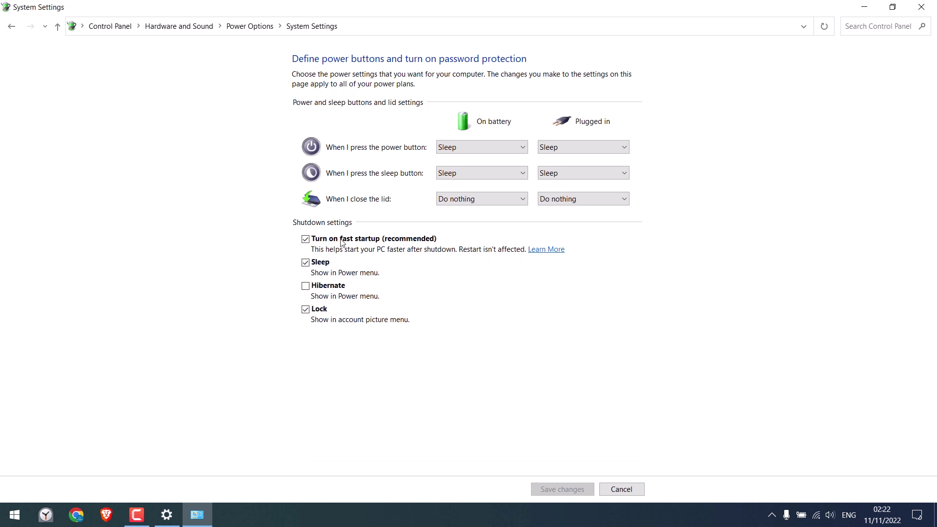
click(305, 240)
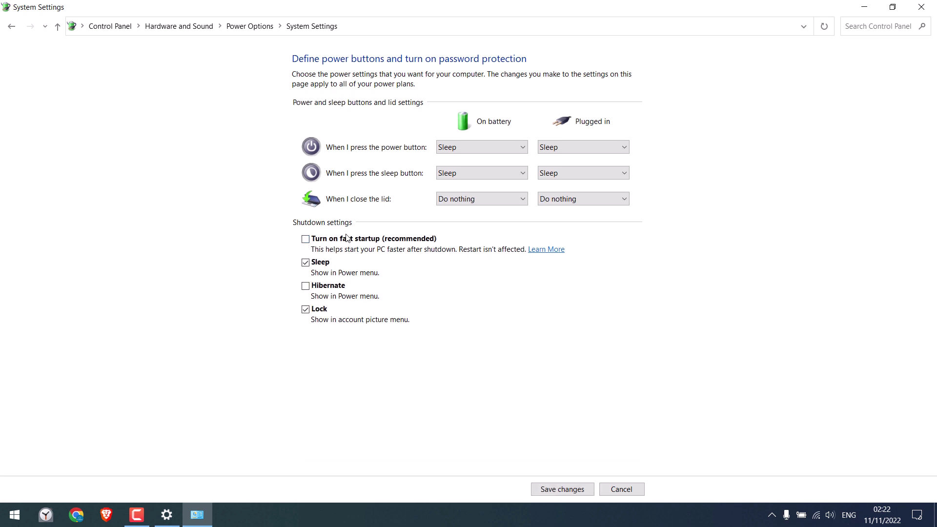
click(566, 491)
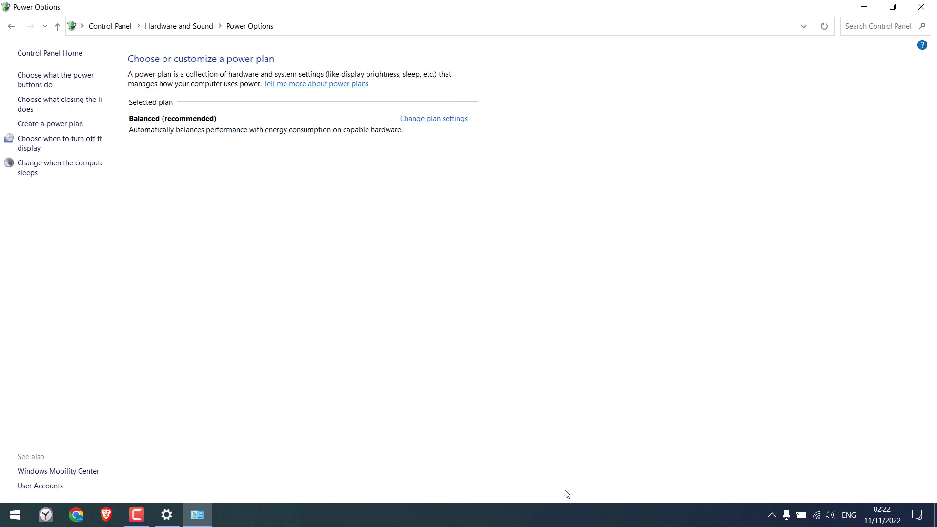
click(67, 86)
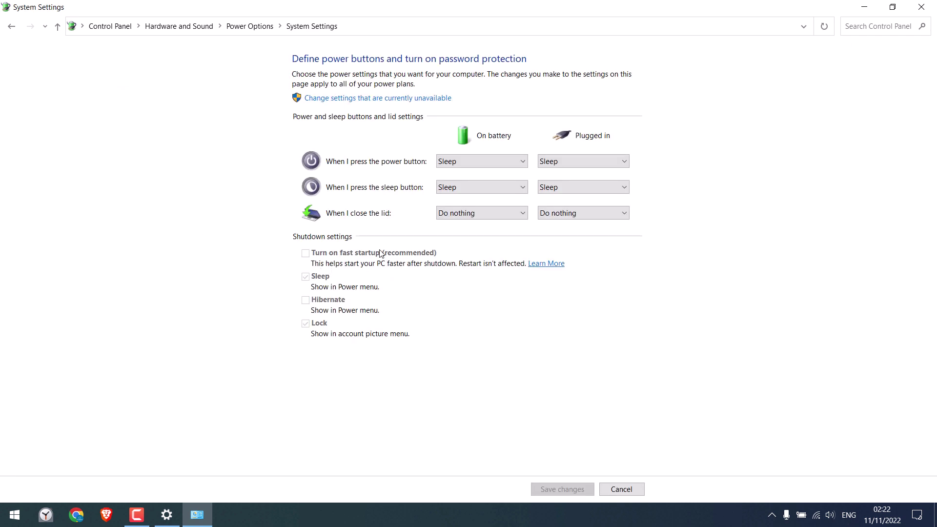
Close the Settings app and start a Windows 11 Start search for power.
click(921, 6)
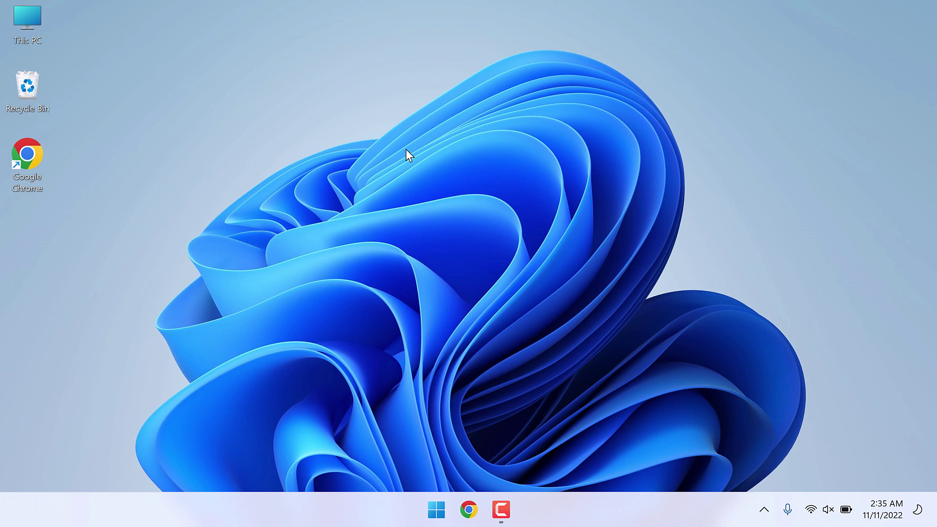
click(436, 511)
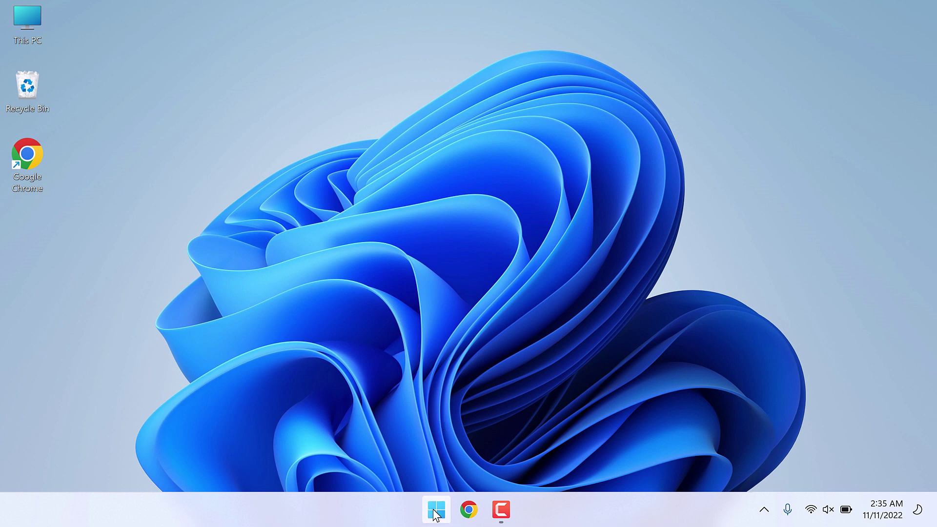
text(power)
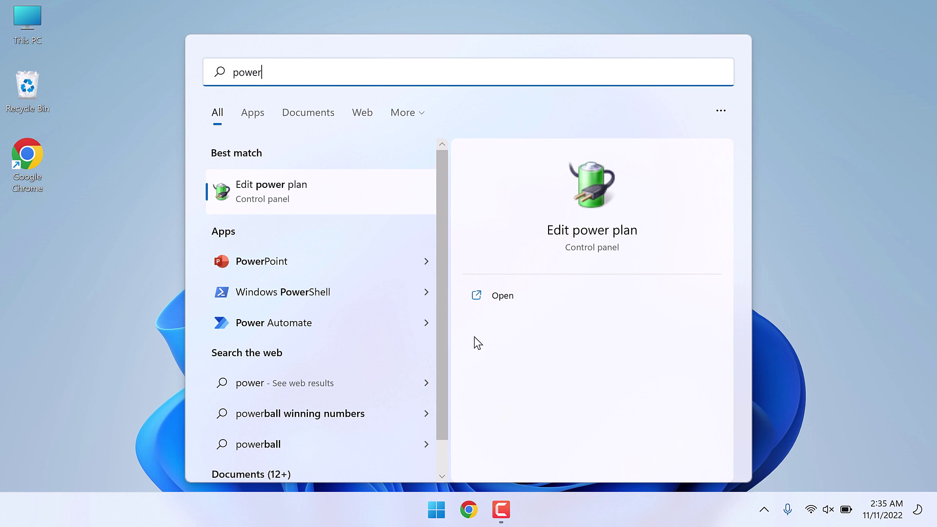
Via Edit power plan and Power Options, uncheck 'Turn on fast startup' and save.
click(298, 193)
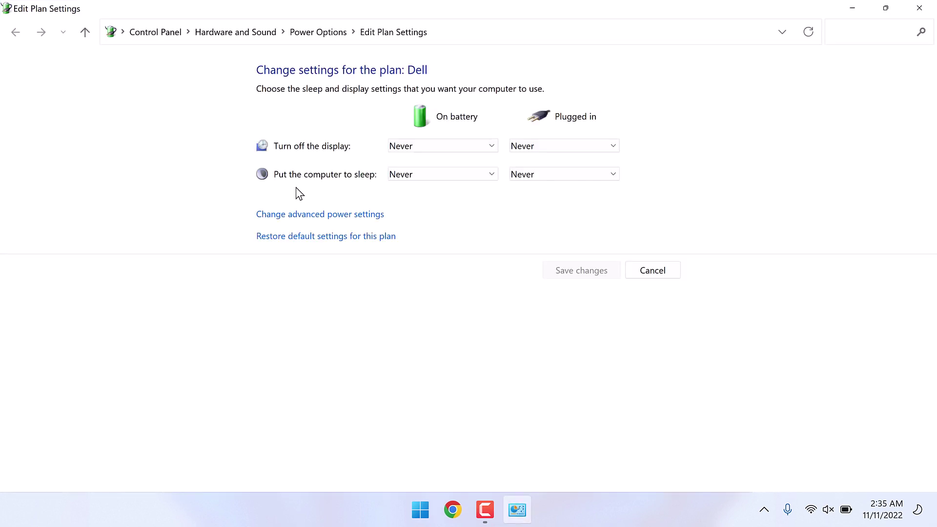
click(315, 37)
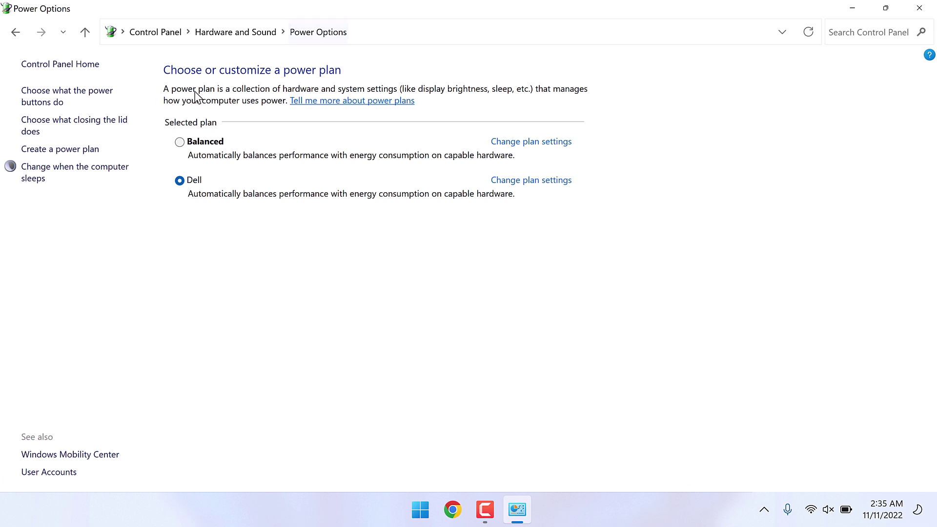
click(67, 97)
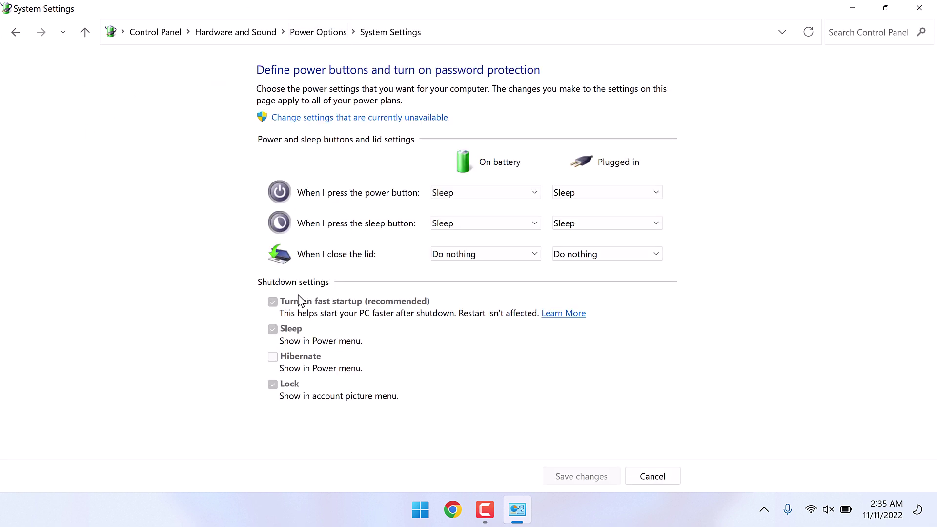
click(335, 120)
click(273, 287)
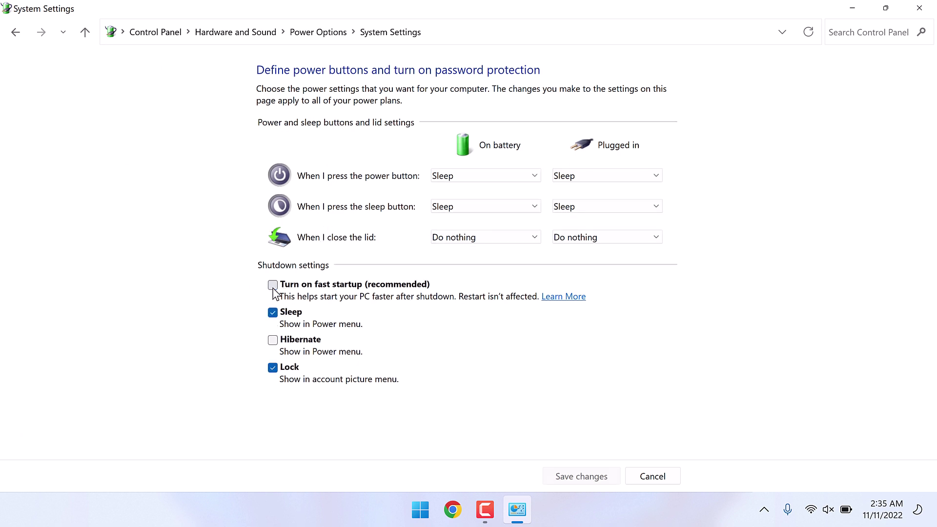
click(571, 475)
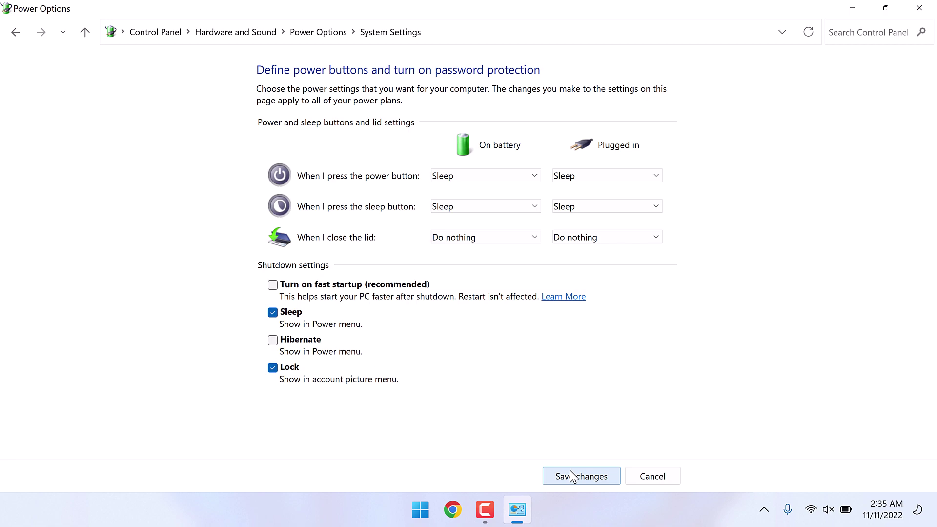